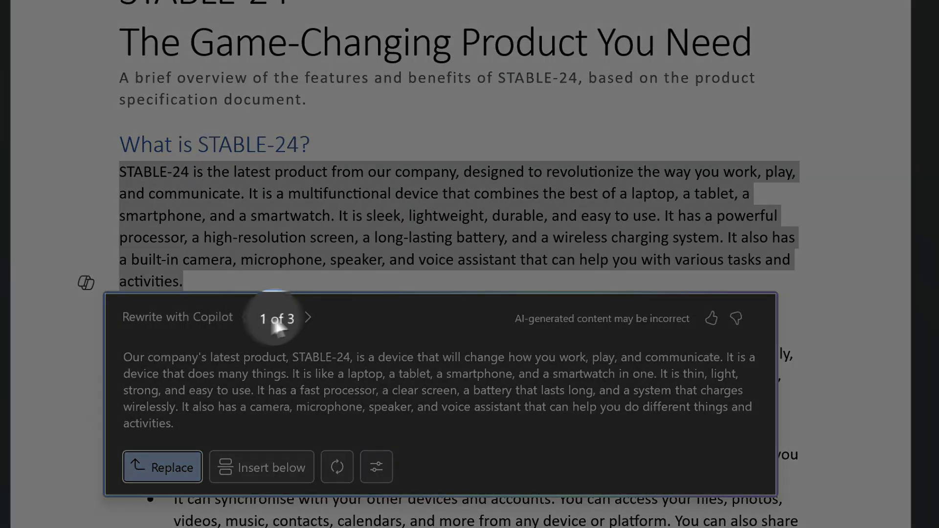
Step through Copilot's rewrites of the What is STABLE-24? paragraph to the third version.
click(308, 317)
click(308, 318)
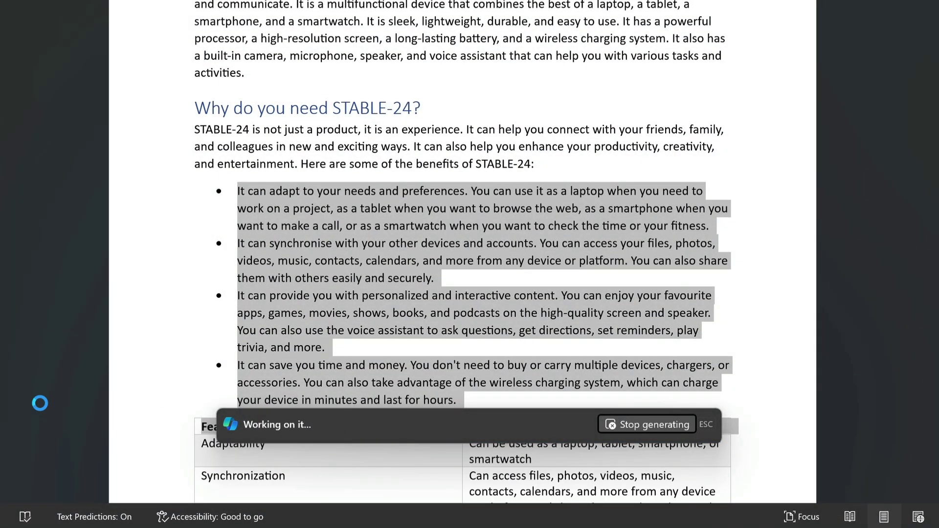
scroll(155, 373, down, 5)
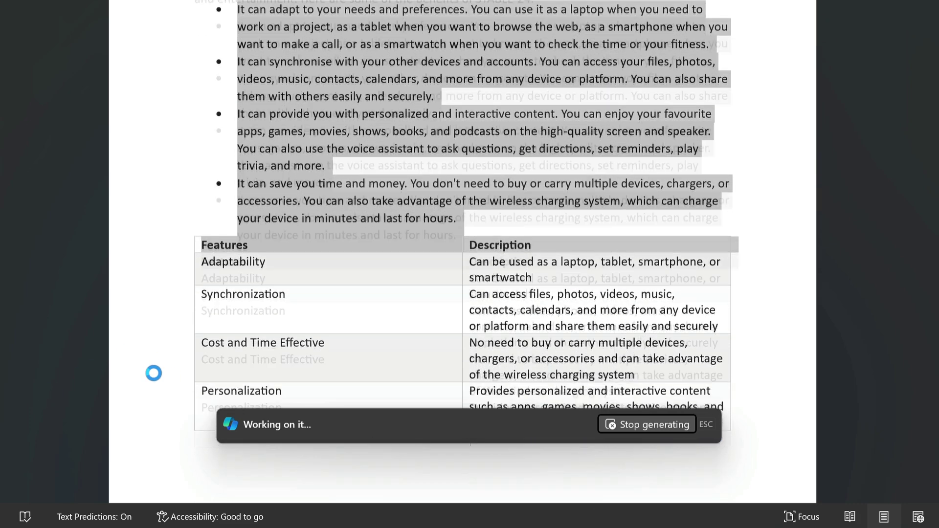
scroll(155, 372, down, 2)
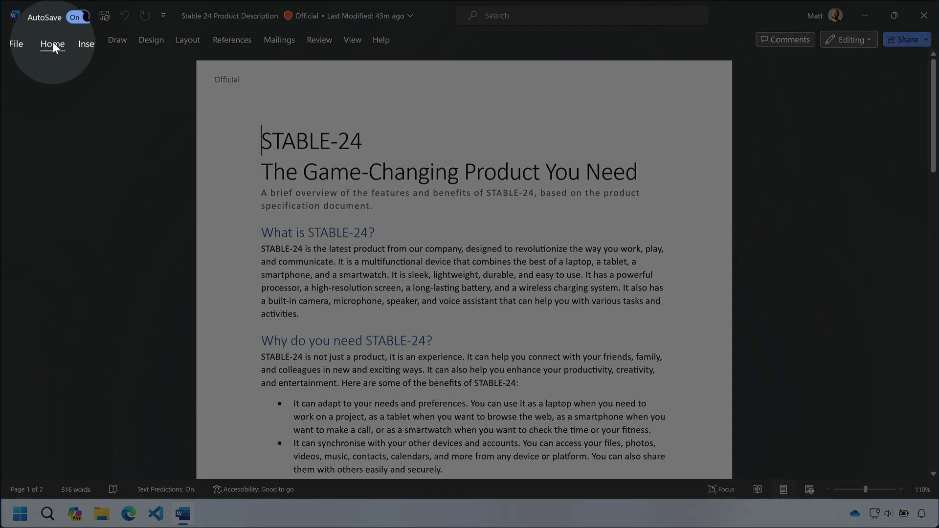
Open the Copilot pane from the Home ribbon beside the STABLE-24 document.
click(52, 41)
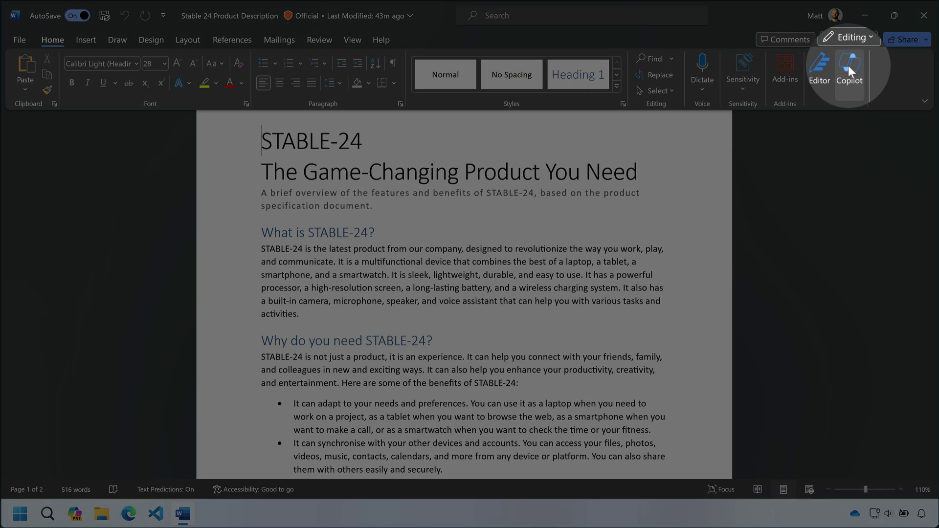
click(848, 65)
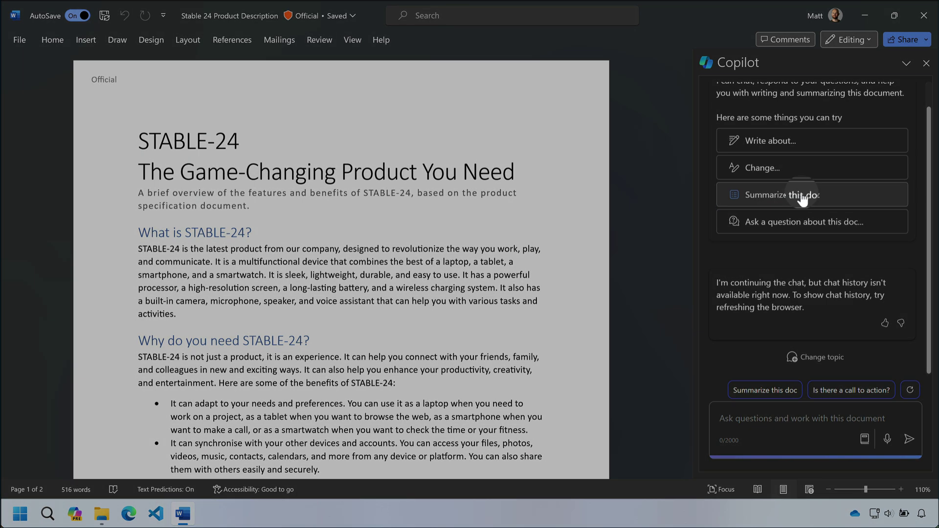
Have Copilot summarize the document and review its overview, benefits, features and availability.
click(801, 193)
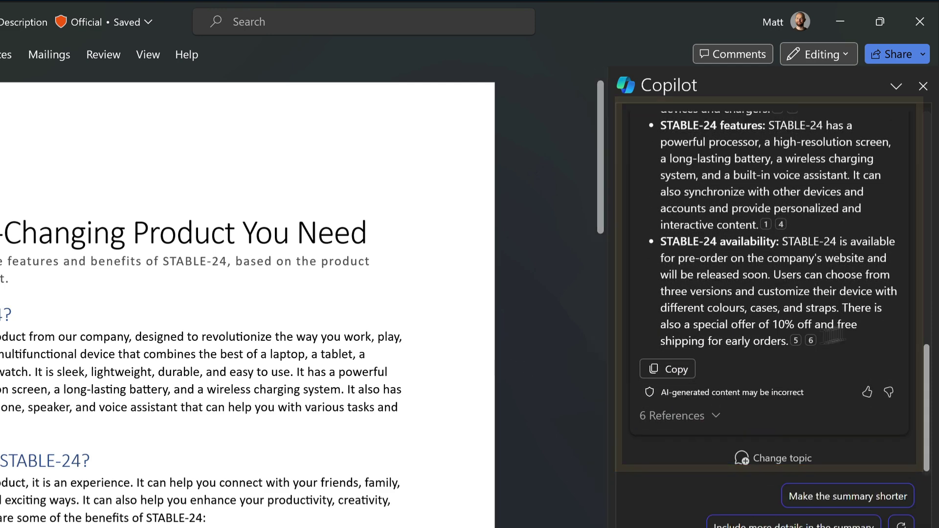
scroll(772, 293, up, 5)
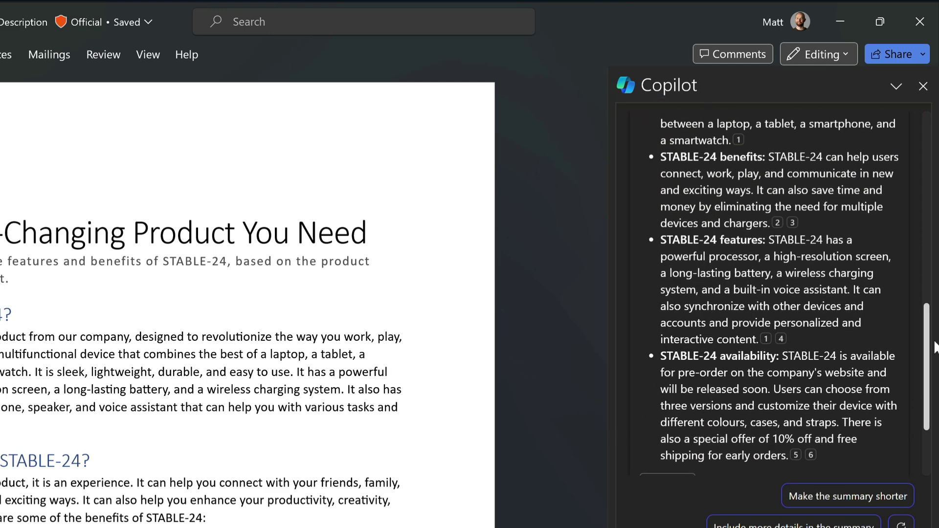
scroll(772, 294, up, 1)
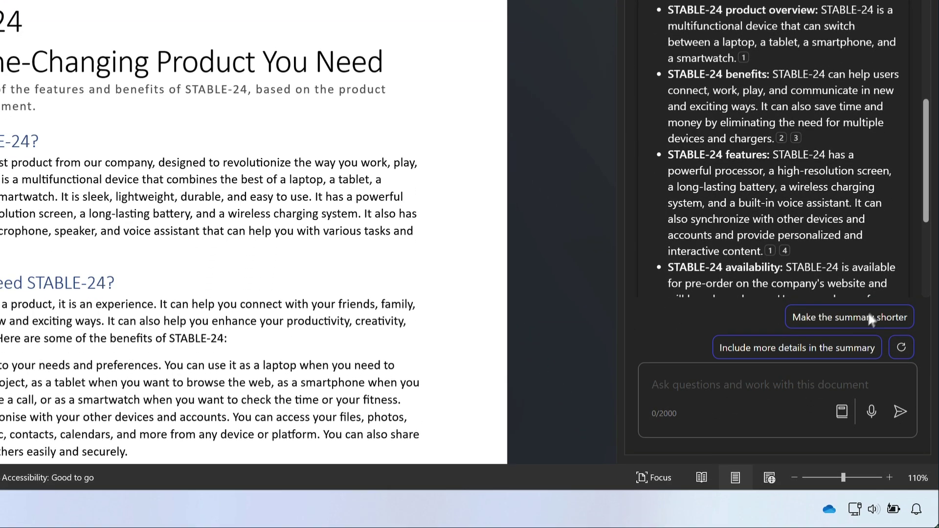
click(690, 384)
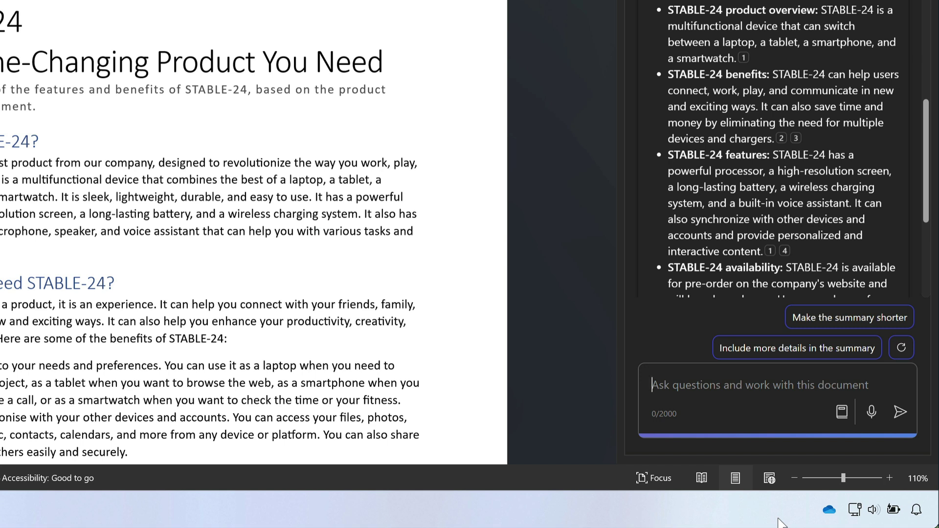
Ask Copilot to 'Summarise this document in 5 bullets in a more casual tone'.
text(Summ)
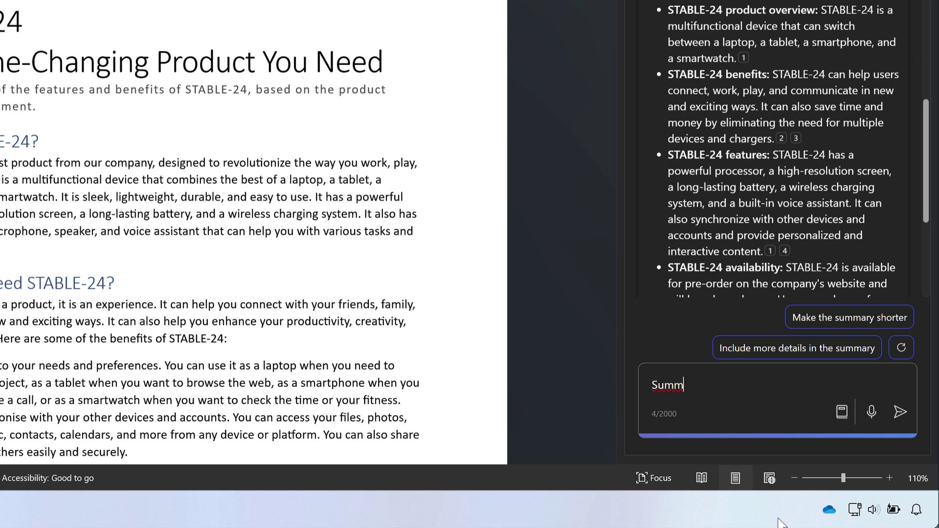
text(arise this document in 5)
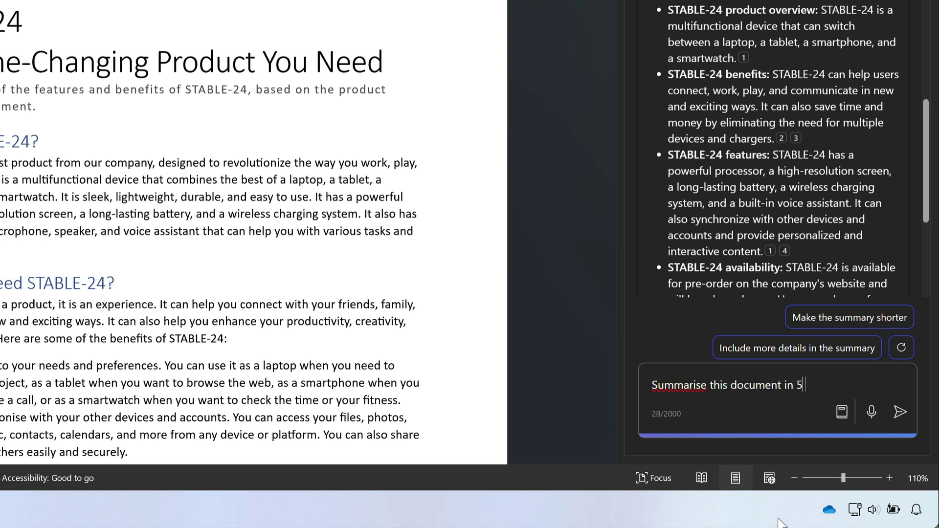
text( bullets in a more )
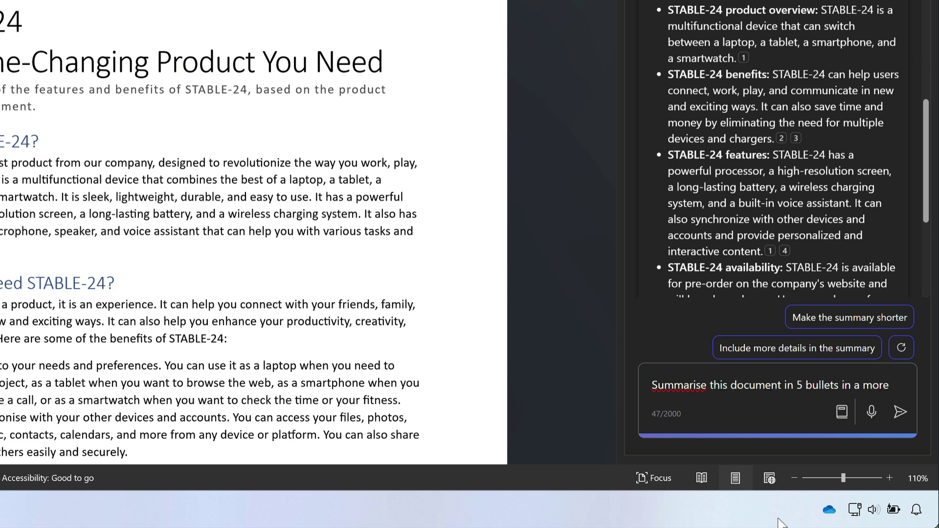
text(casual tone)
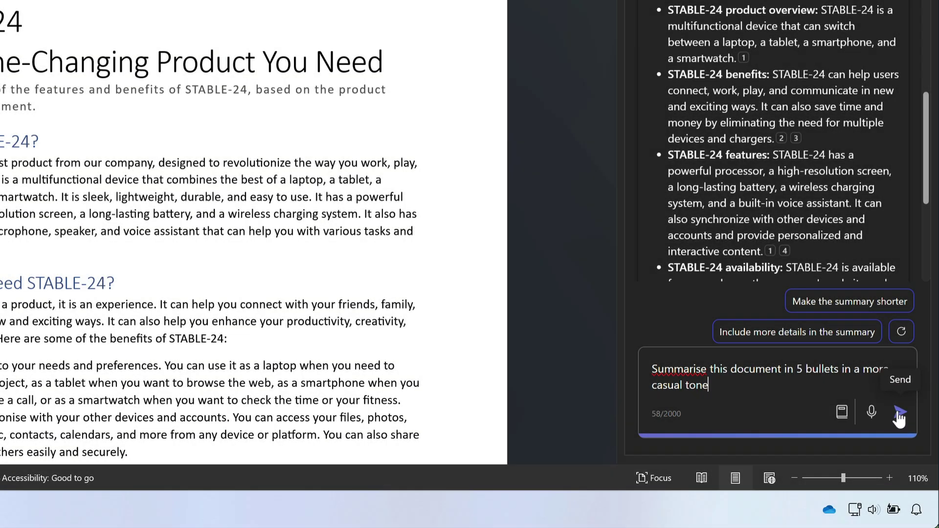
click(896, 415)
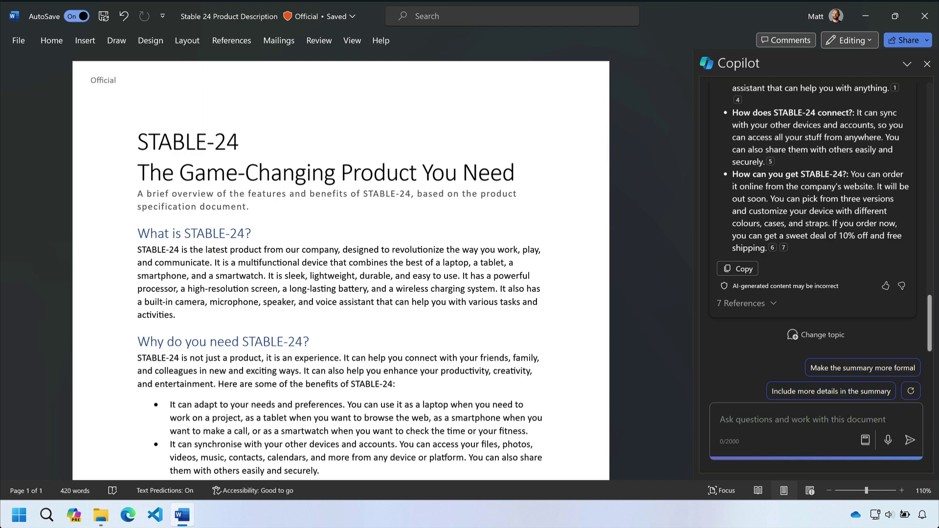
Select 'game-changing' in the last paragraph and ask Copilot what it means.
scroll(497, 368, down, 3)
scroll(497, 368, down, 6)
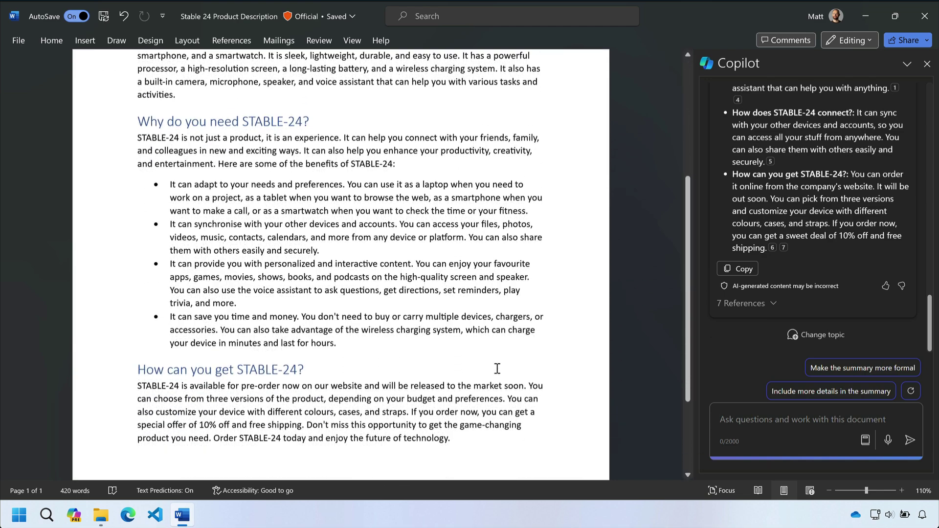
drag(524, 354, 473, 354)
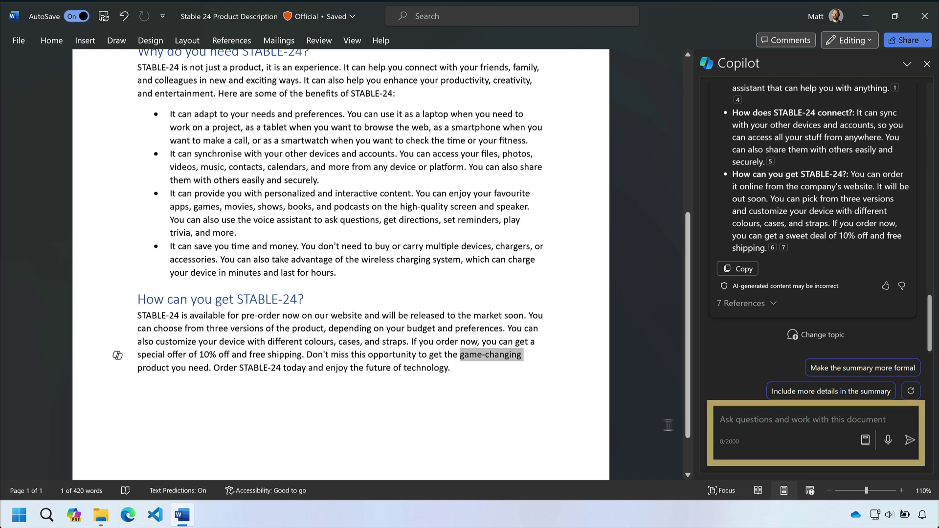
click(759, 417)
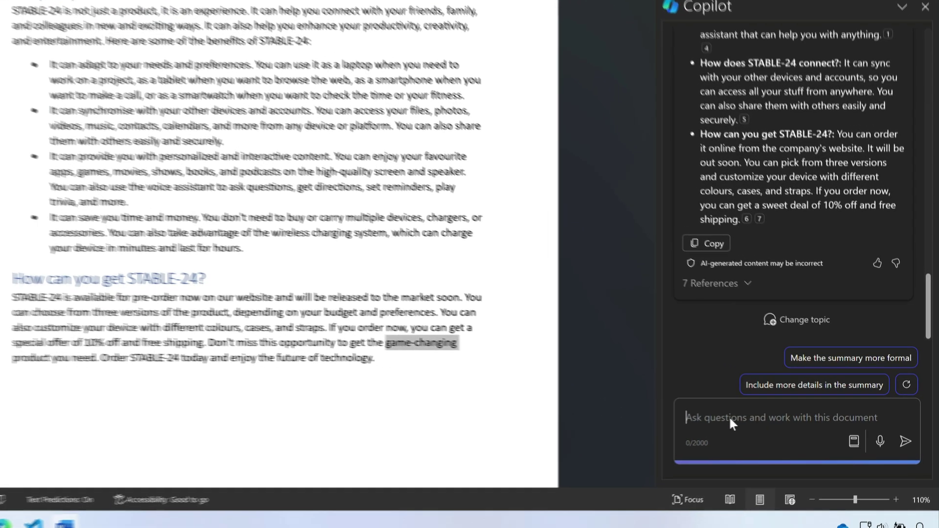
text(what does 'game-changing' mean?)
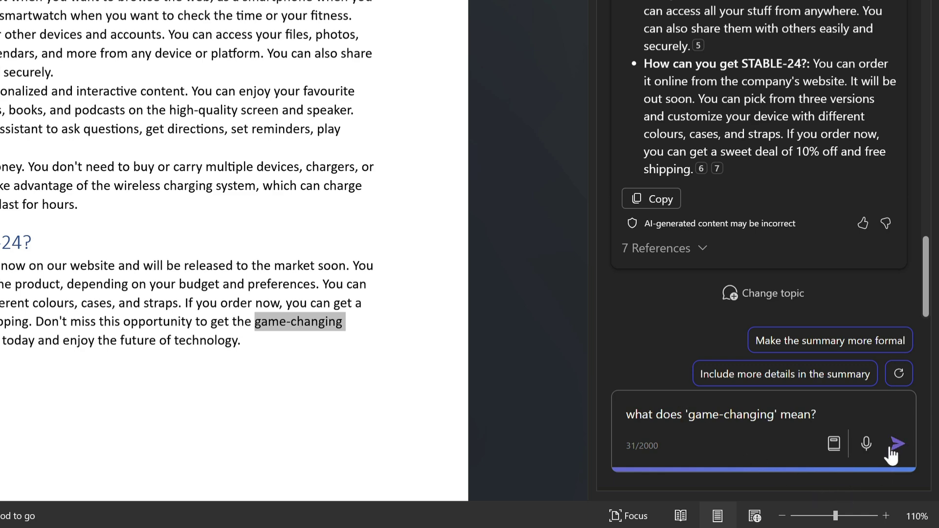
click(893, 445)
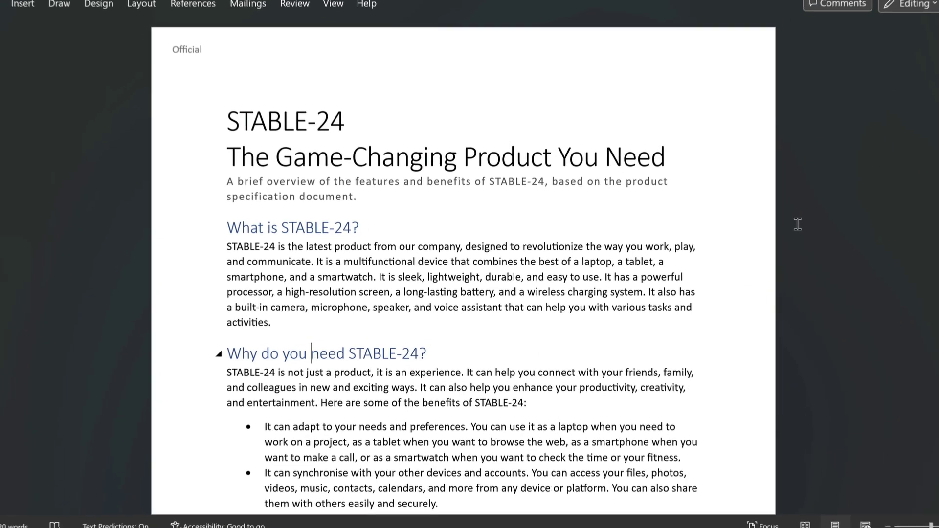
Have Copilot rewrite the first body paragraph and browse its three rewrite drafts.
drag(271, 326, 201, 245)
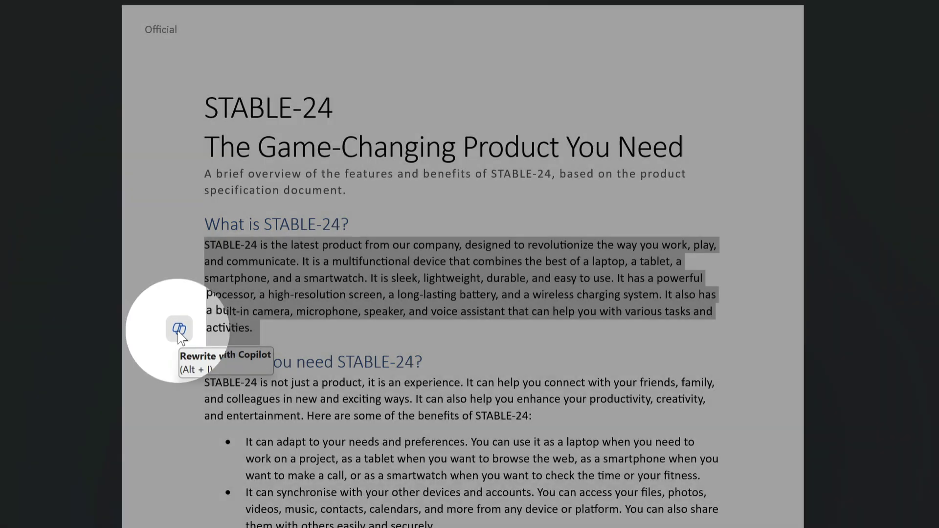
click(179, 330)
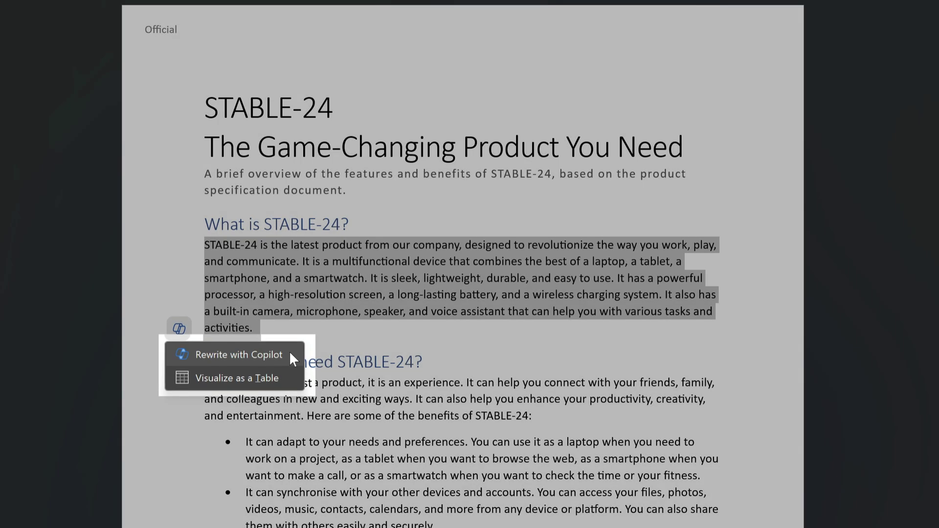
click(288, 352)
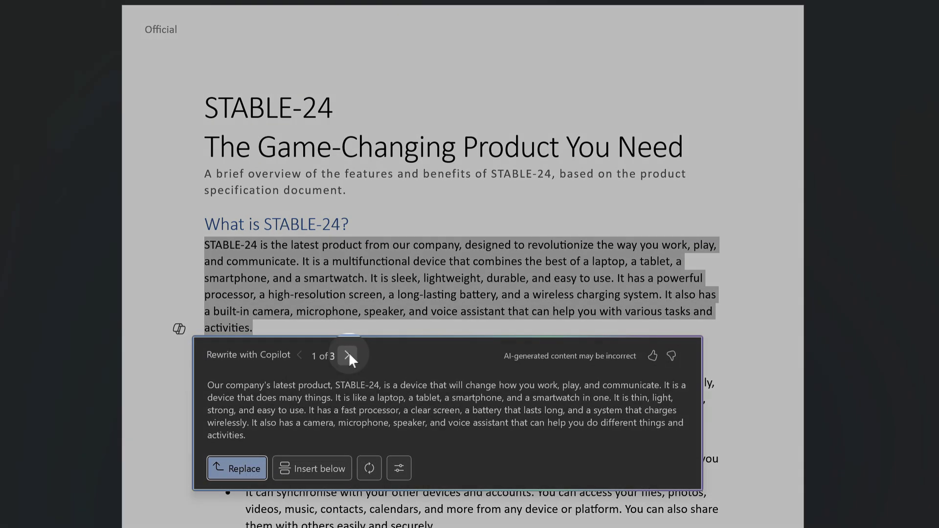
click(347, 355)
click(348, 355)
click(299, 355)
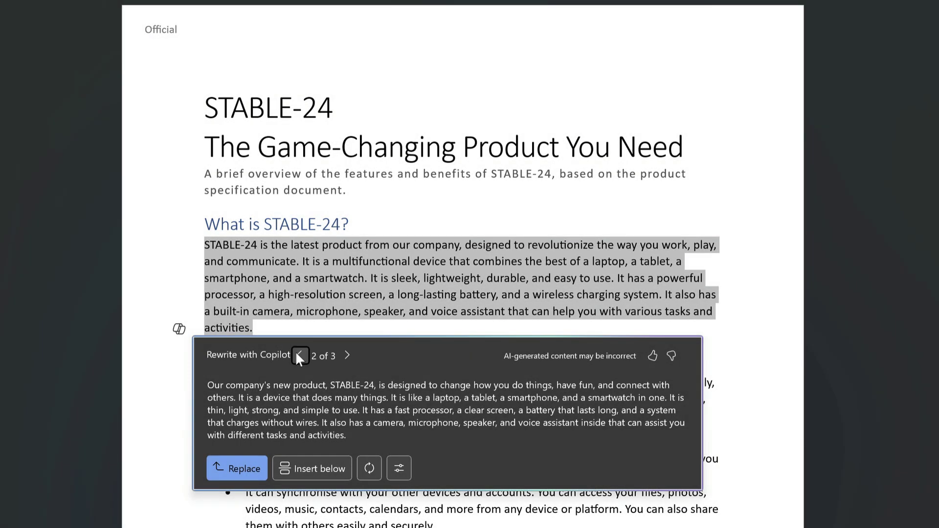
click(299, 355)
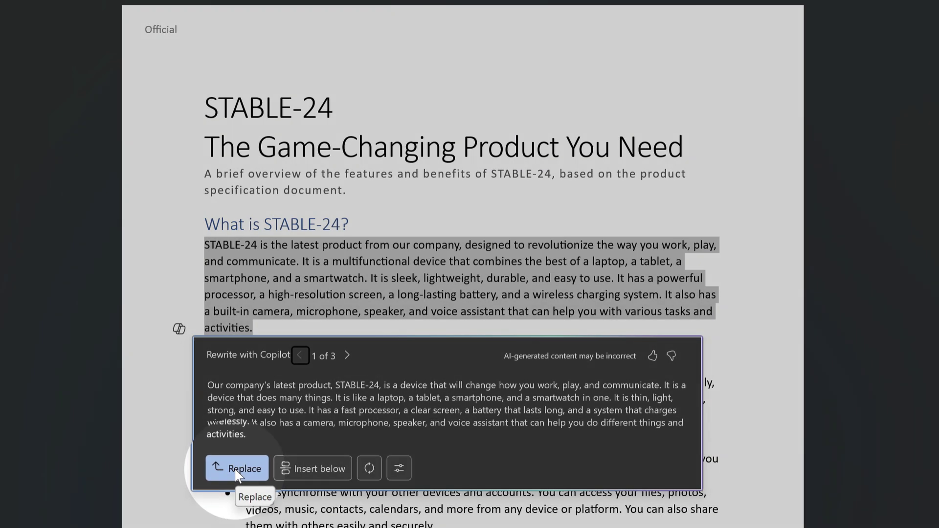
click(234, 467)
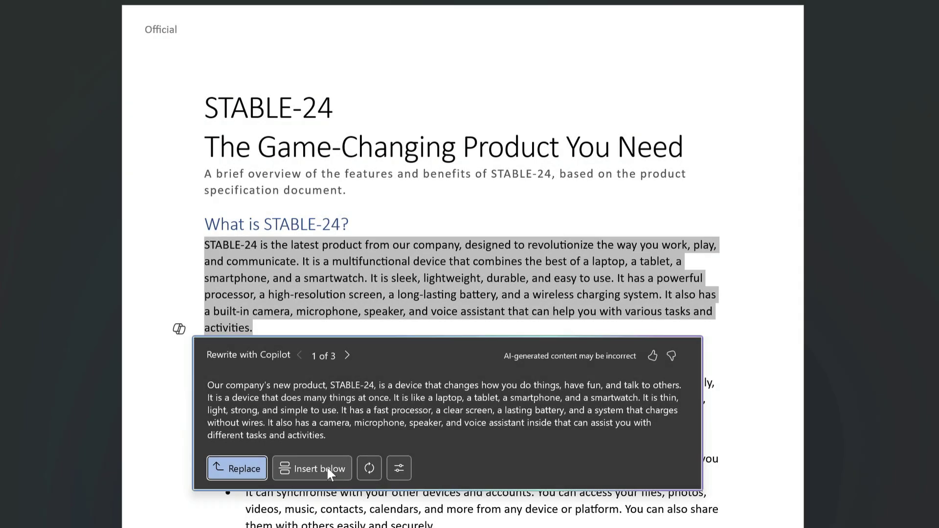
Insert the chosen Copilot rewrite below the original What is STABLE-24? paragraph.
click(327, 467)
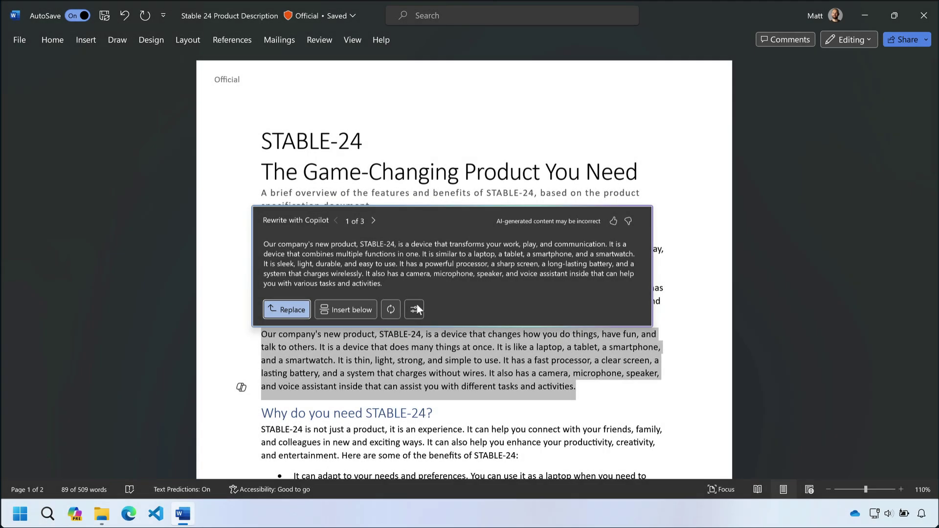
Regenerate the inserted rewrite in a Casual tone and view the second casual draft.
click(415, 308)
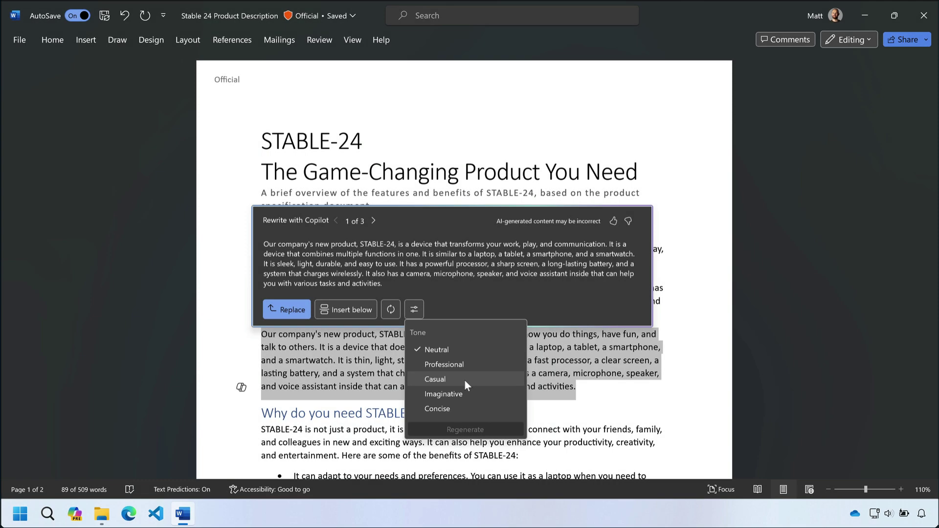
click(464, 379)
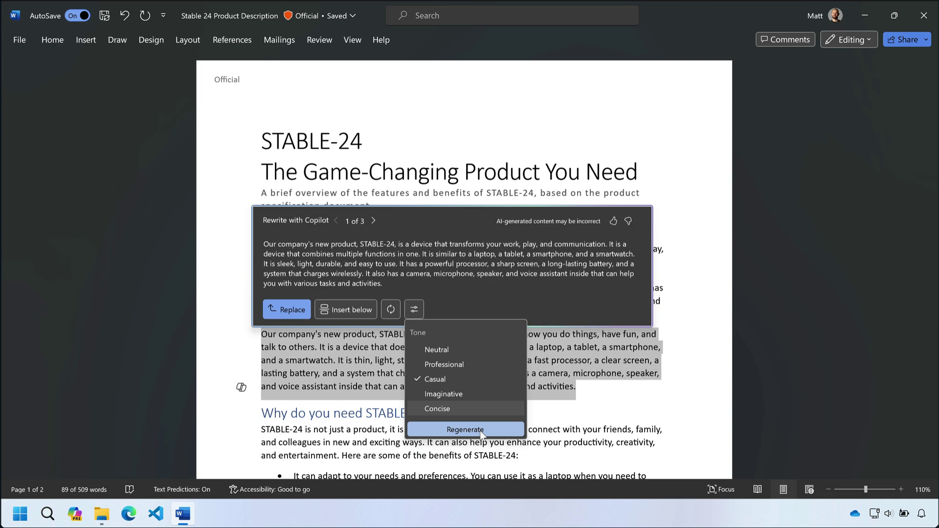
click(481, 432)
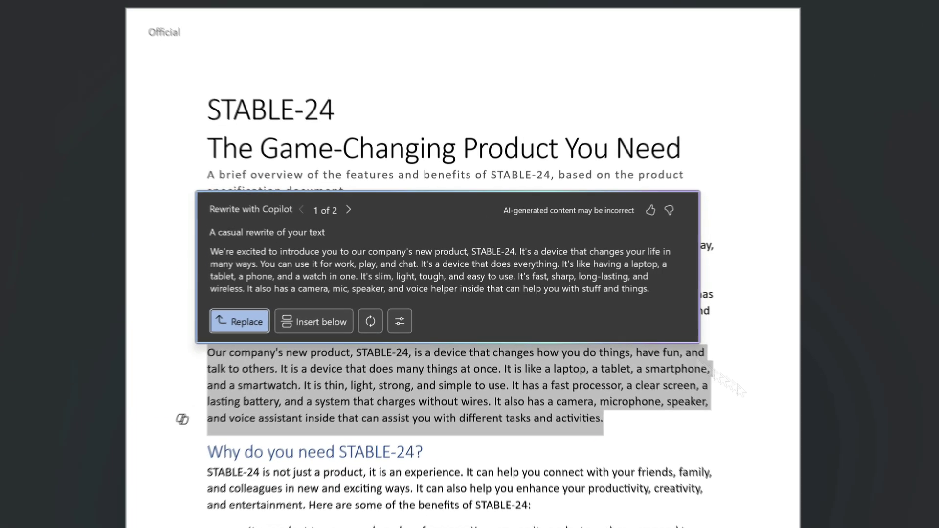
click(373, 220)
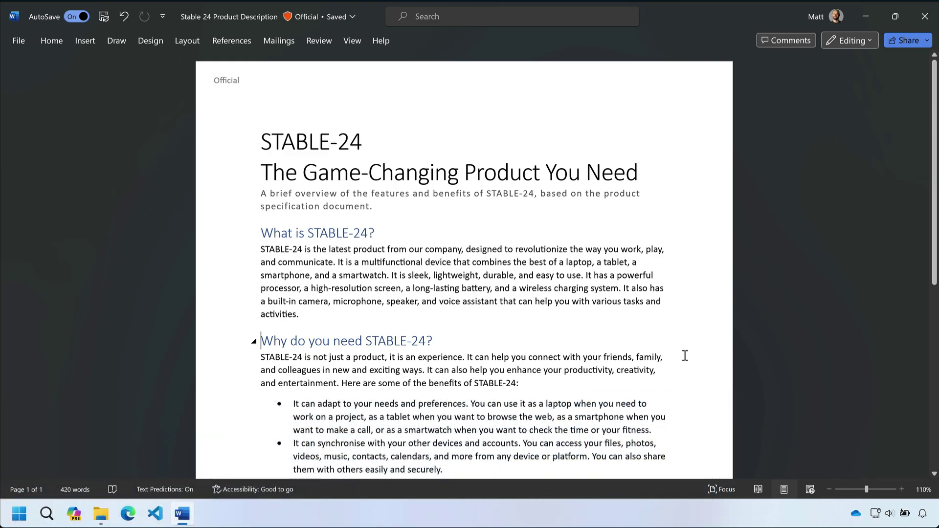
Select the four benefit bullets under 'Why do you need STABLE-24?' and show Copilot's options.
scroll(684, 356, down, 3)
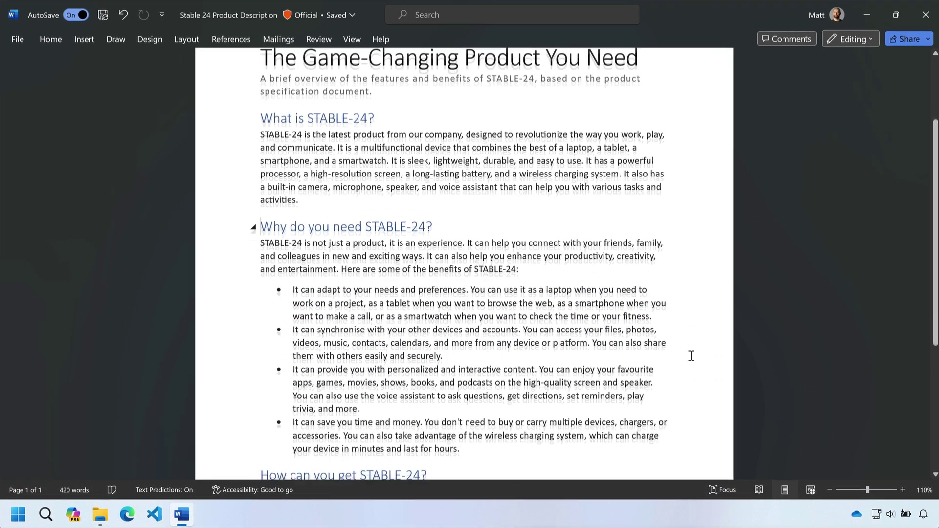
drag(509, 396, 254, 223)
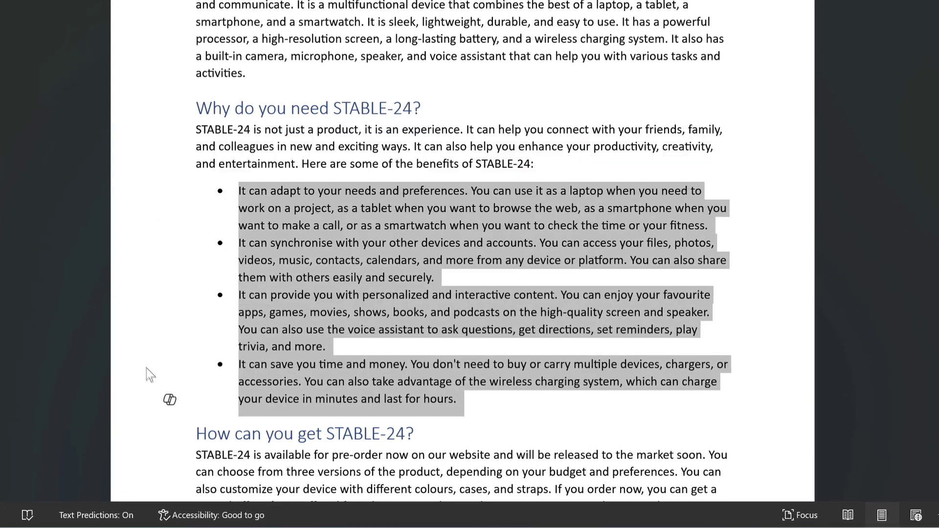
click(169, 400)
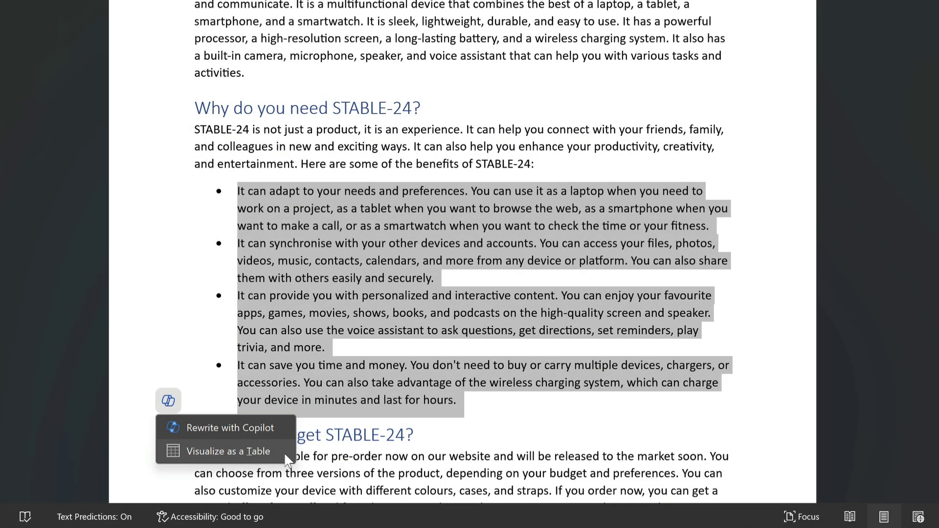
Have Copilot turn the four benefit bullets into a Features/Description table.
click(227, 451)
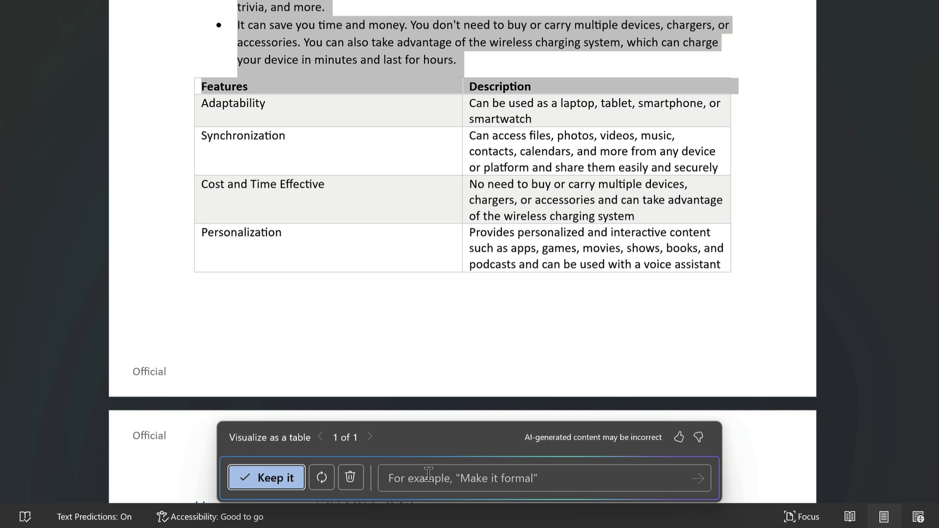
Enter the refinement request 'Make it funny' for Copilot's draft table without sending it.
click(462, 481)
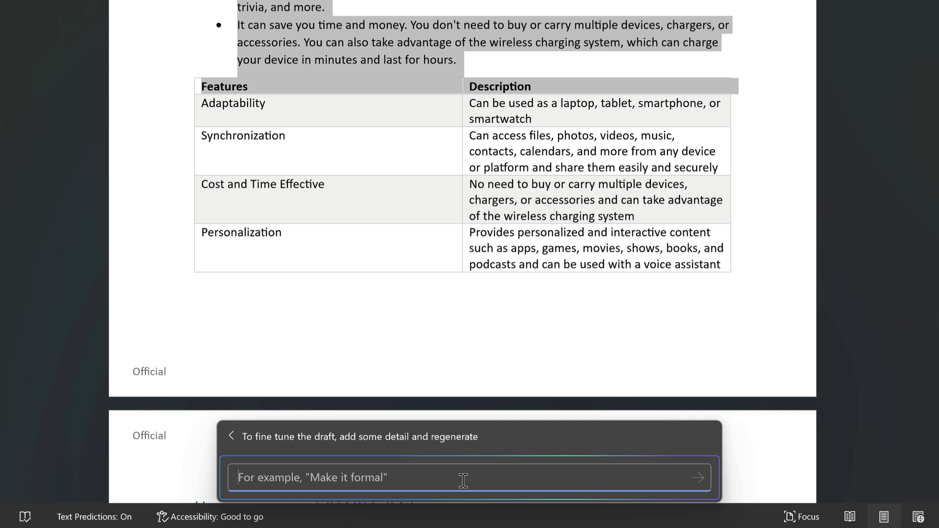
text(Make it )
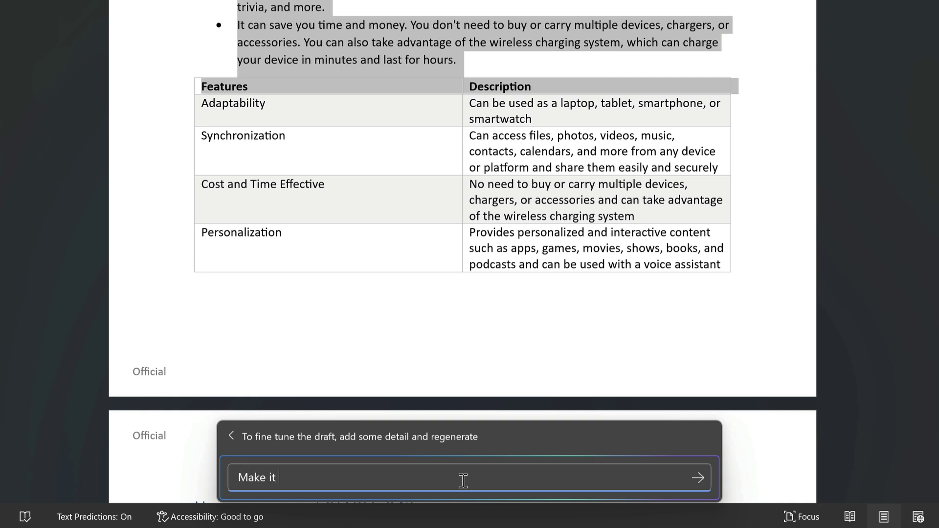
text(funny)
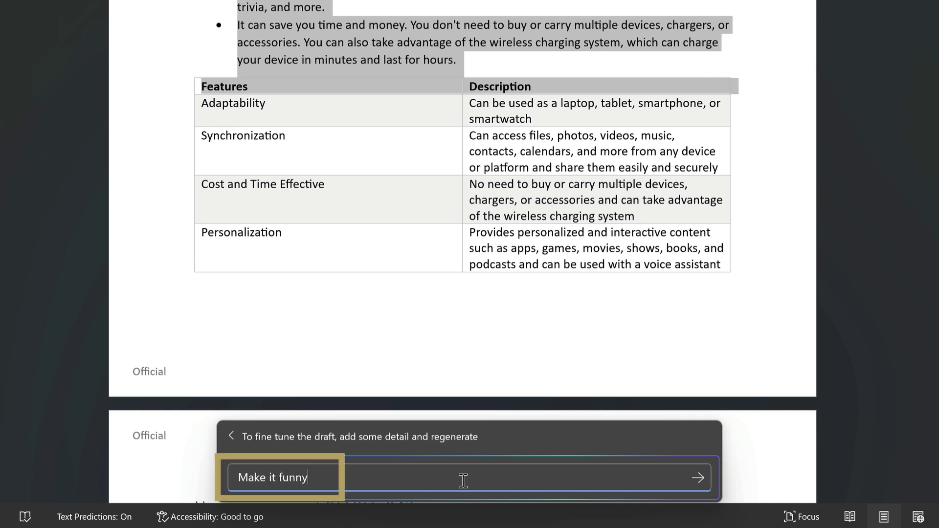